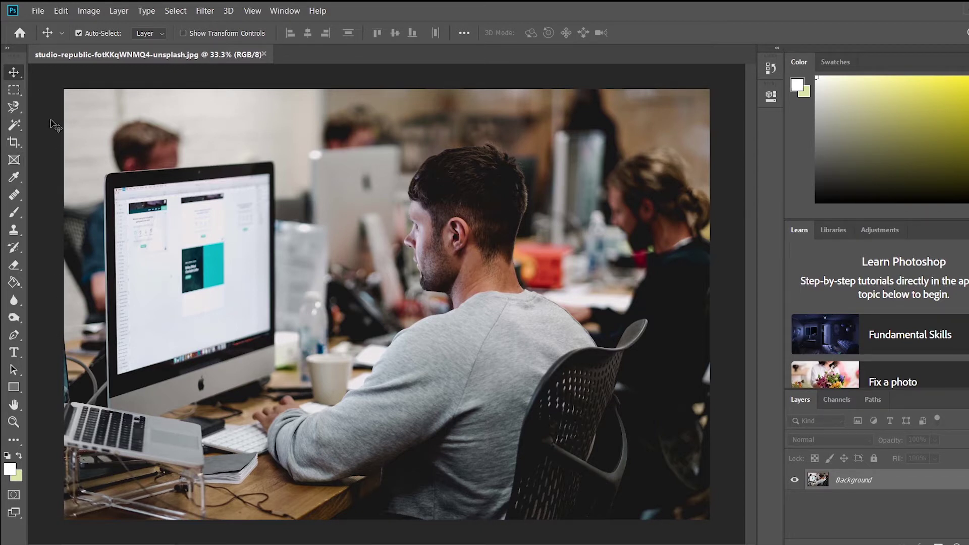
# Step: Start a new document and review the Photo and Print presets, trying CMYK Color mode on the Letter preset
pyautogui.click(38, 11)
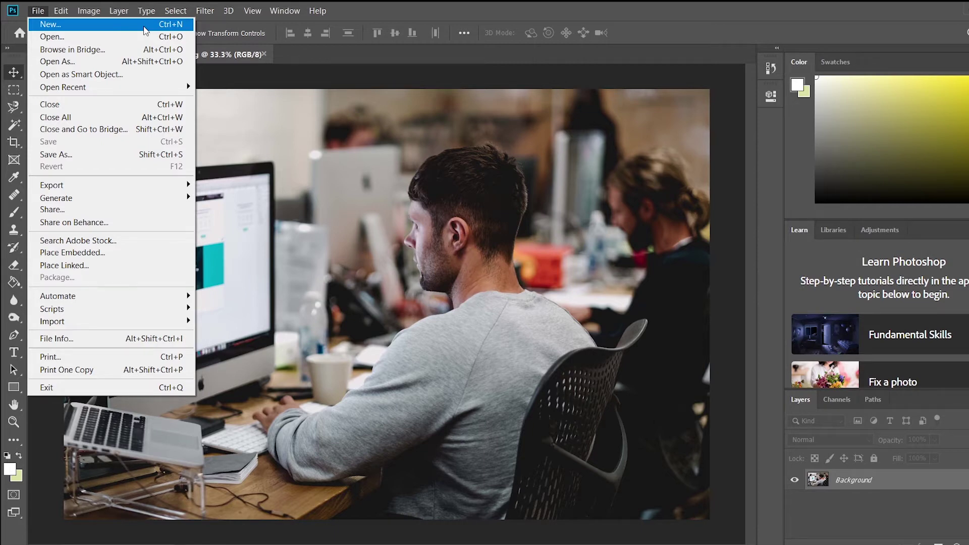
pyautogui.click(144, 28)
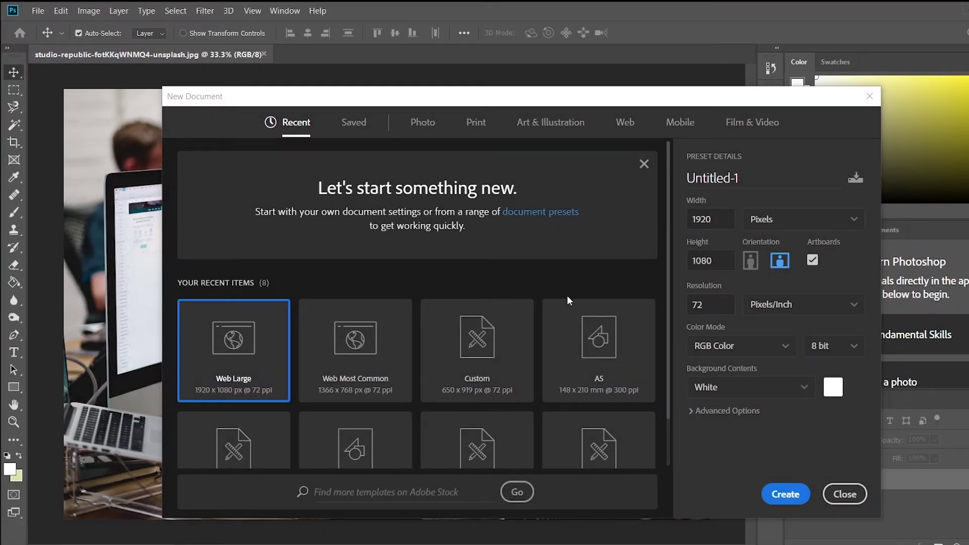
pyautogui.scroll(-1, 595, 298)
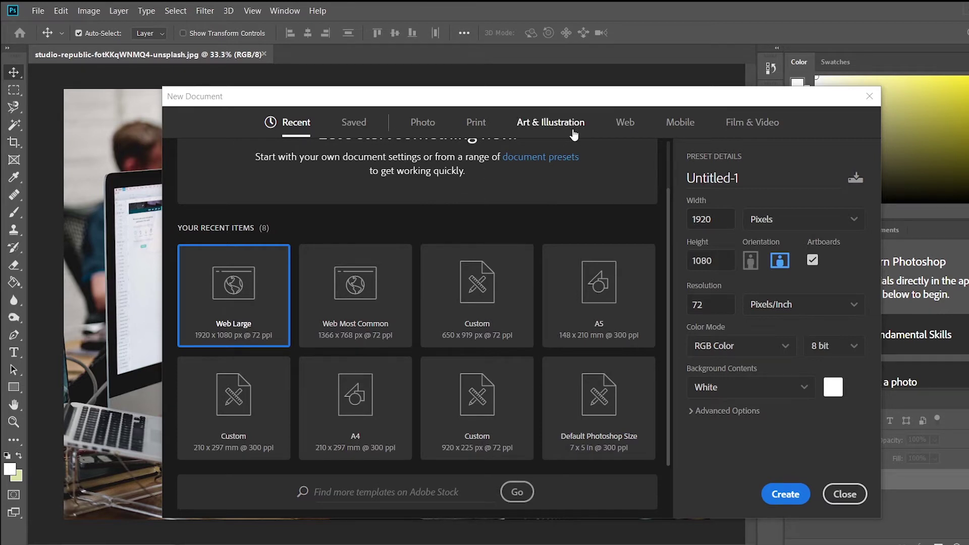
pyautogui.click(425, 131)
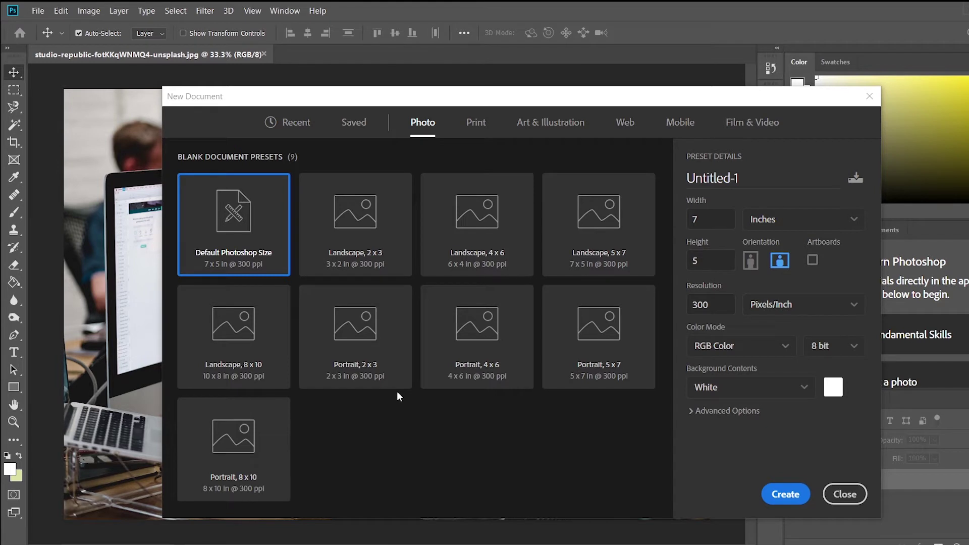
pyautogui.click(479, 127)
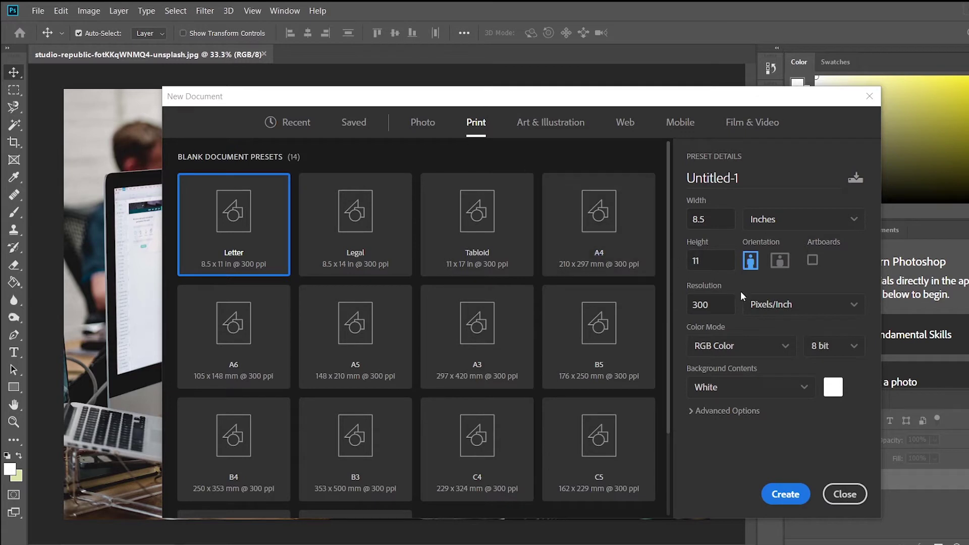
pyautogui.click(769, 347)
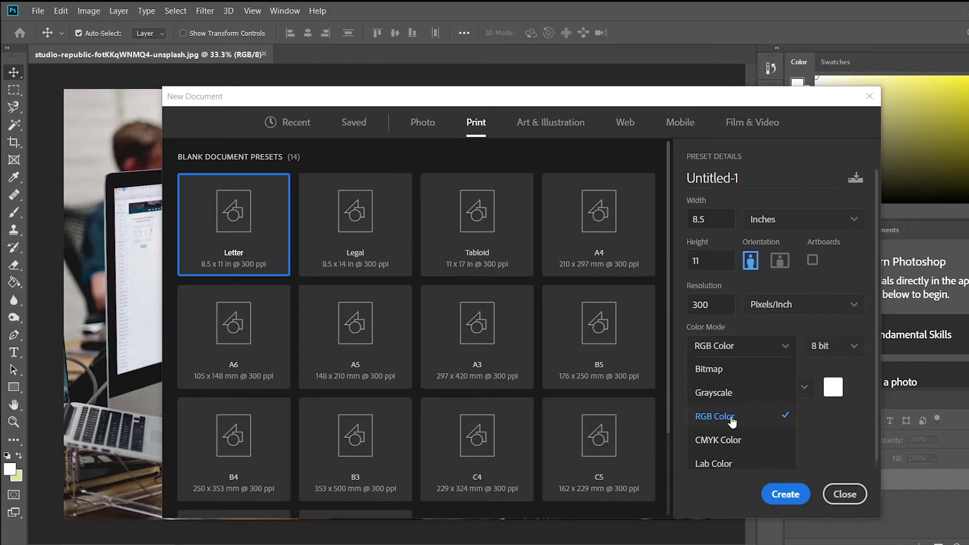
pyautogui.click(752, 438)
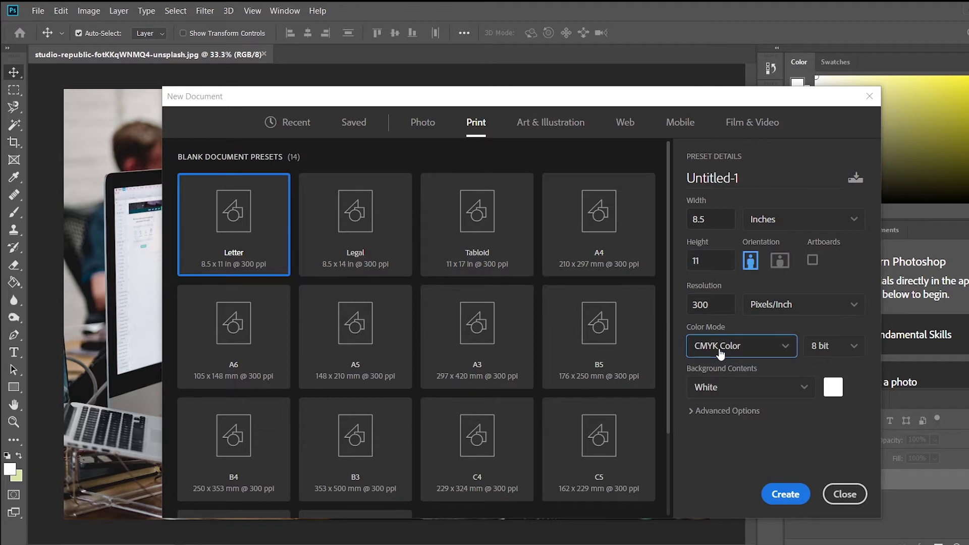
# Step: Create the document from the Web Most Common preset, 1366 x 768 px at 72 ppi in RGB Color with a white background
pyautogui.click(625, 126)
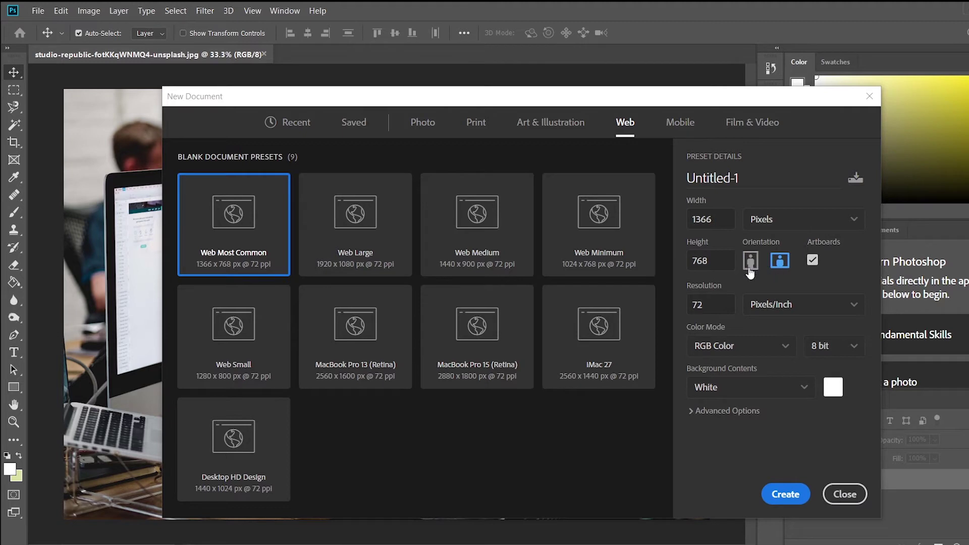
pyautogui.click(802, 385)
pyautogui.scroll(-1, 753, 438)
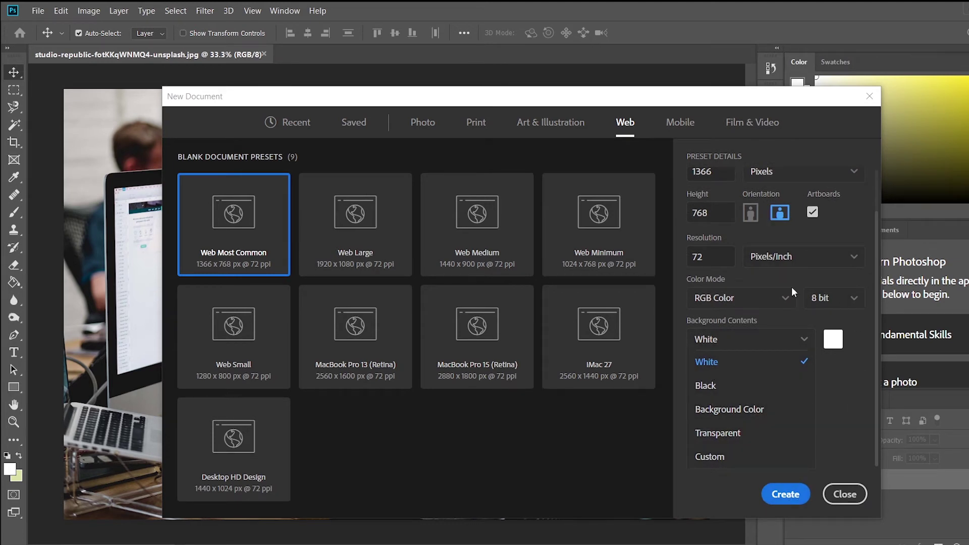
pyautogui.click(778, 497)
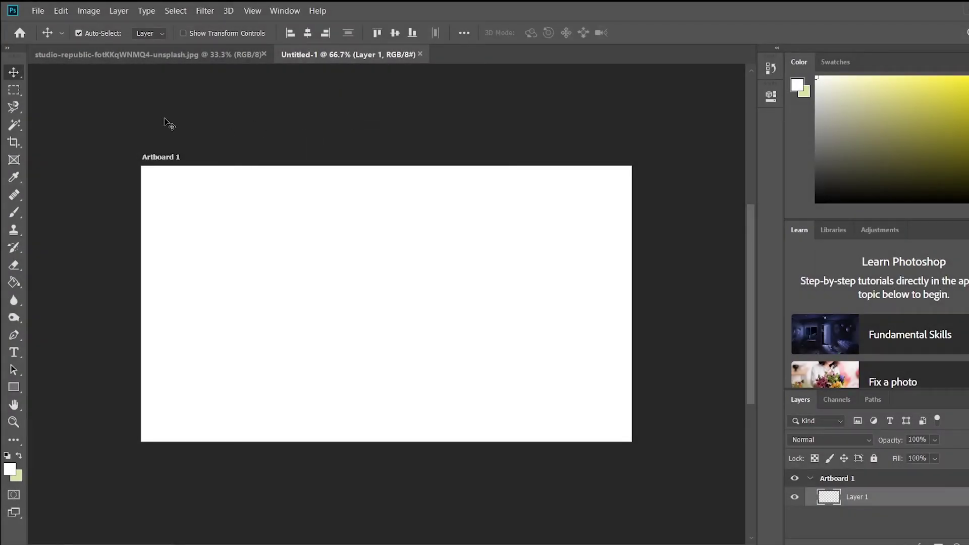
# Step: Open the marigold image from the Pictures folder
pyautogui.click(40, 12)
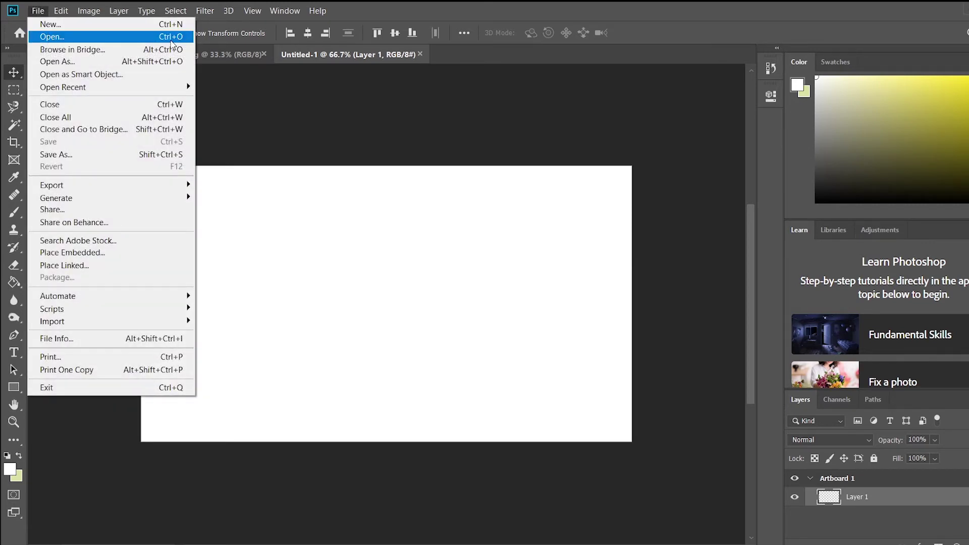
pyautogui.click(171, 36)
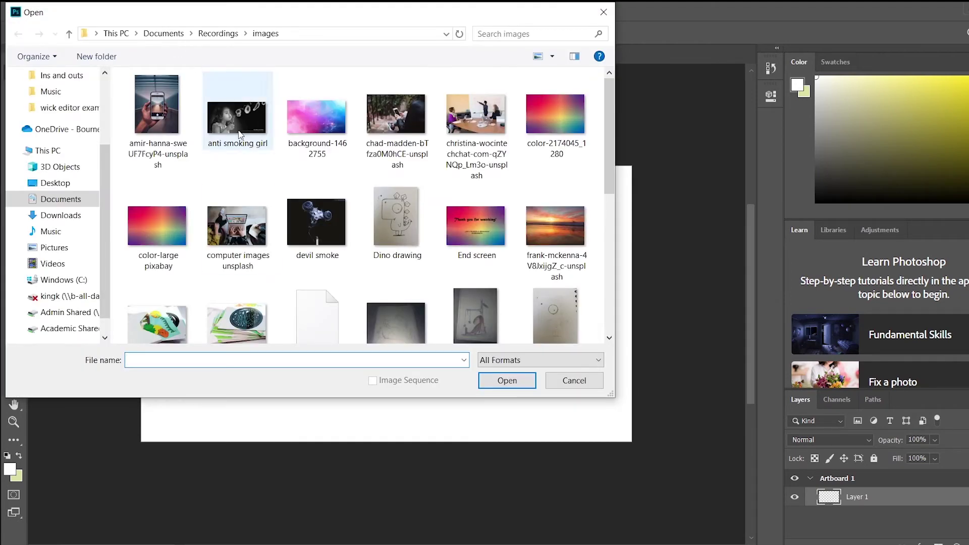
pyautogui.scroll(-5, 454, 303)
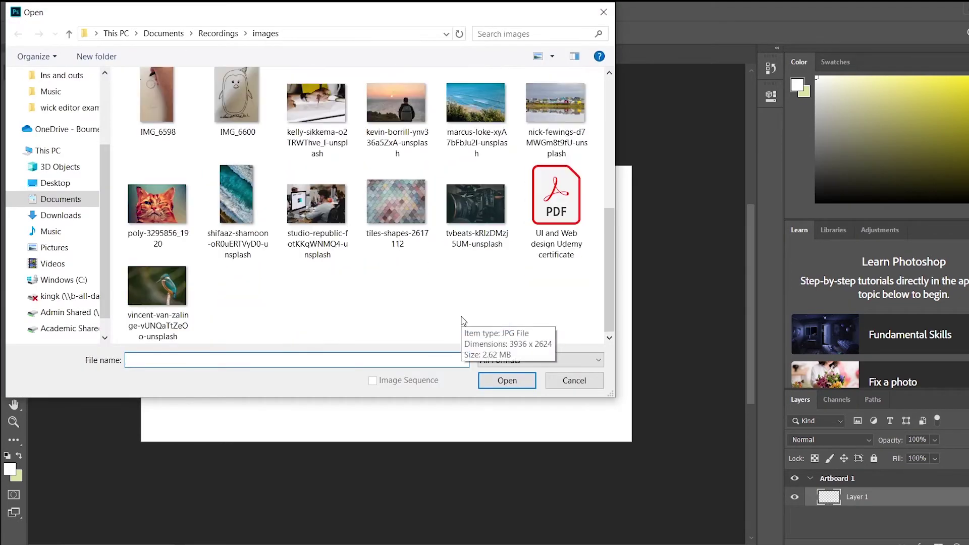
pyautogui.scroll(5, 398, 337)
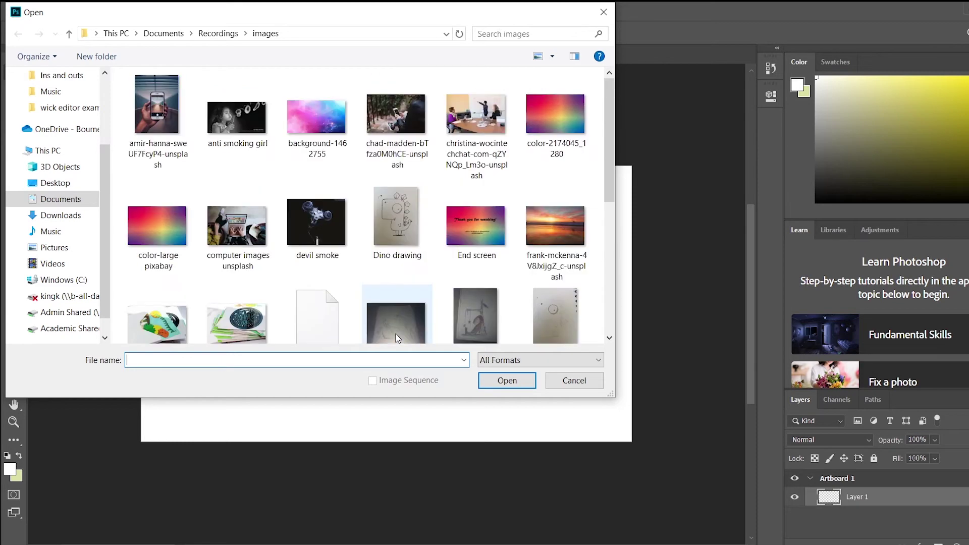
pyautogui.click(57, 247)
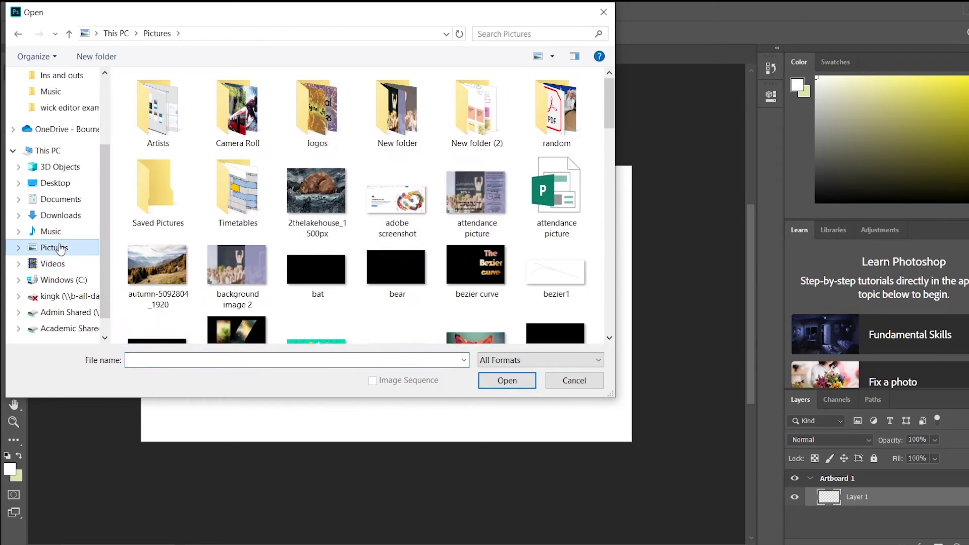
pyautogui.scroll(-5, 555, 192)
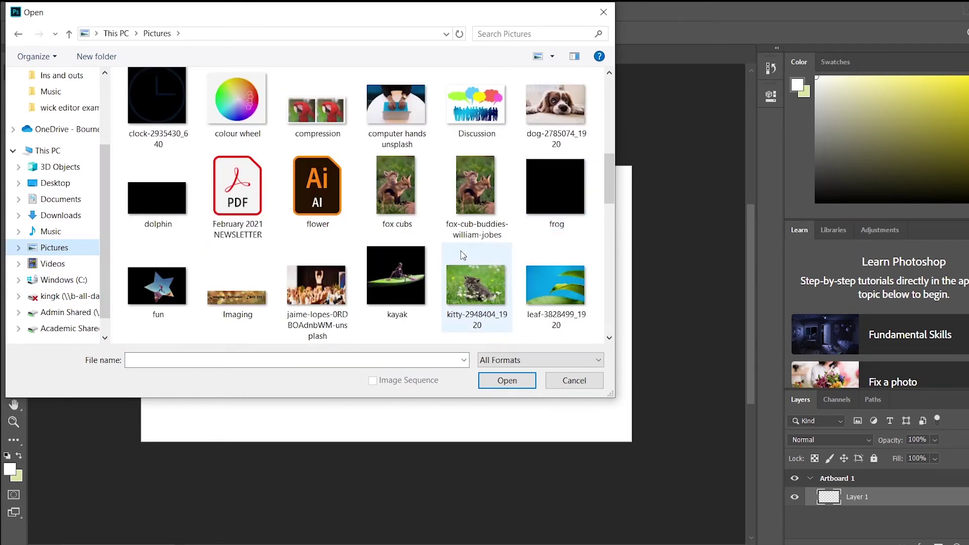
pyautogui.scroll(-5, 464, 255)
pyautogui.click(320, 133)
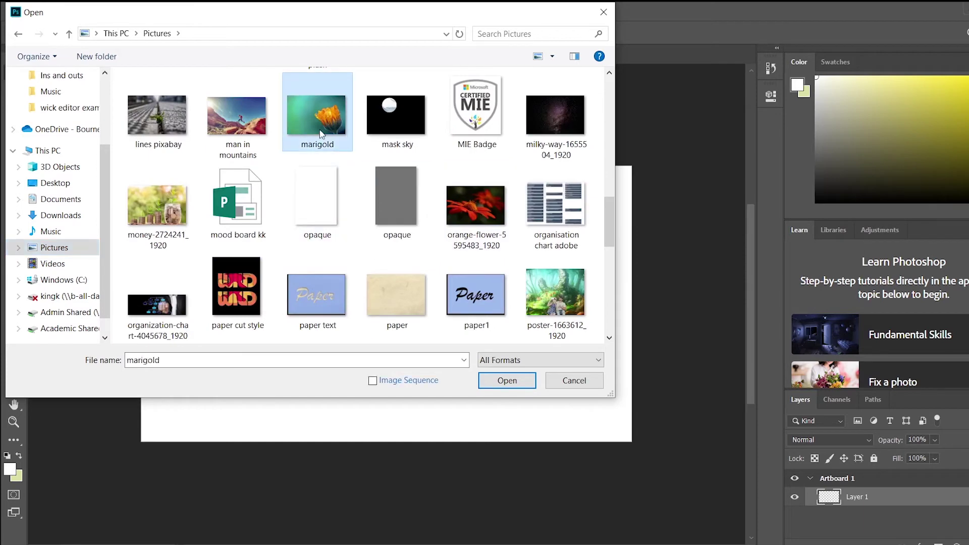
pyautogui.click(520, 384)
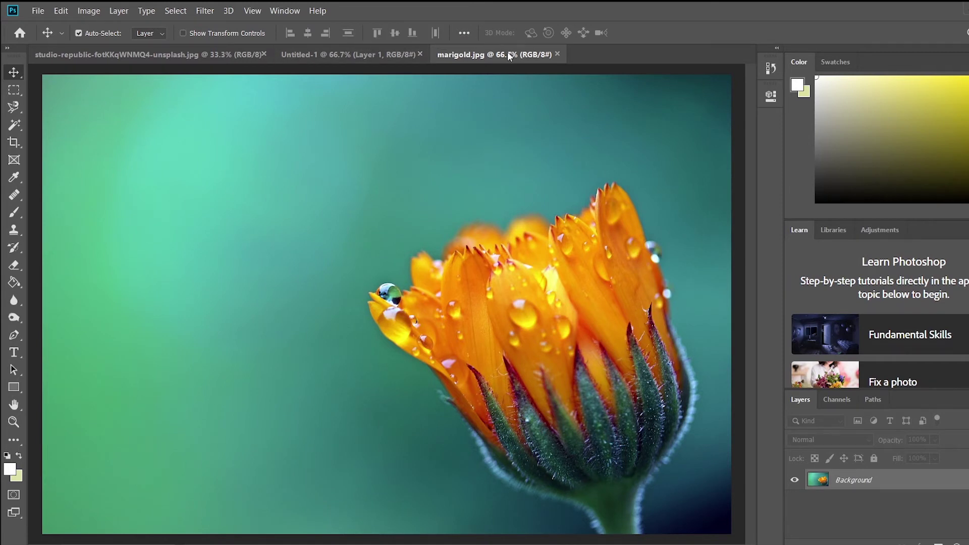
# Step: Close the studio-republic photo and switch between the blank Untitled-1 document and the marigold image
pyautogui.click(262, 54)
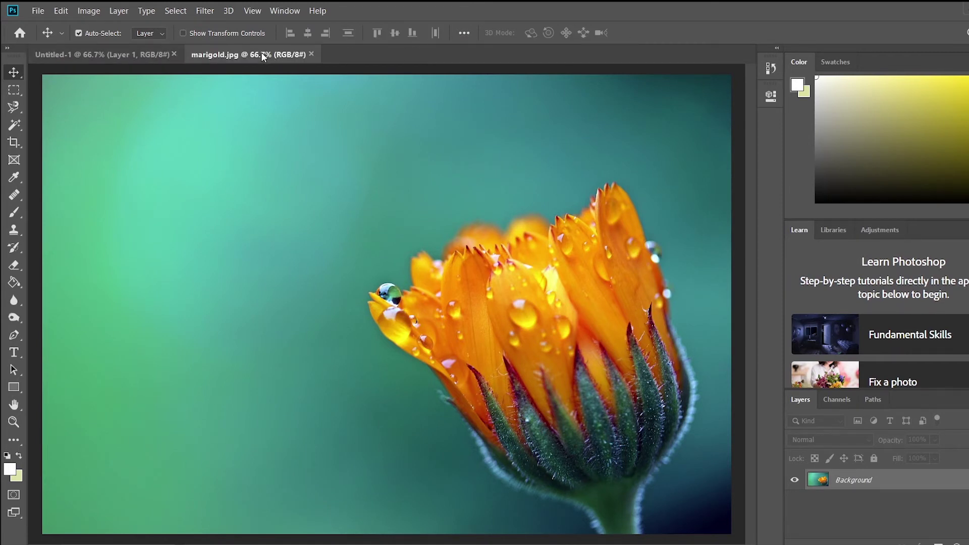
pyautogui.click(98, 55)
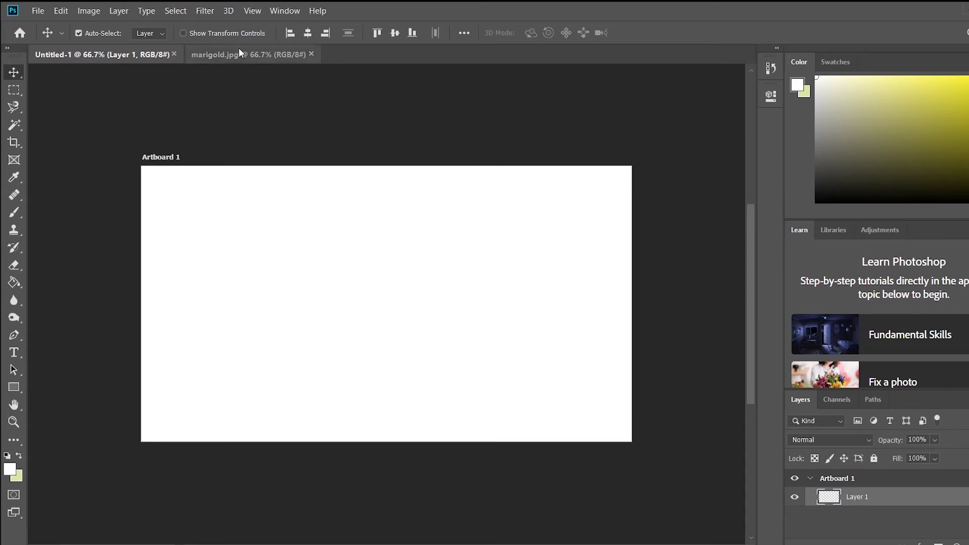
pyautogui.click(252, 54)
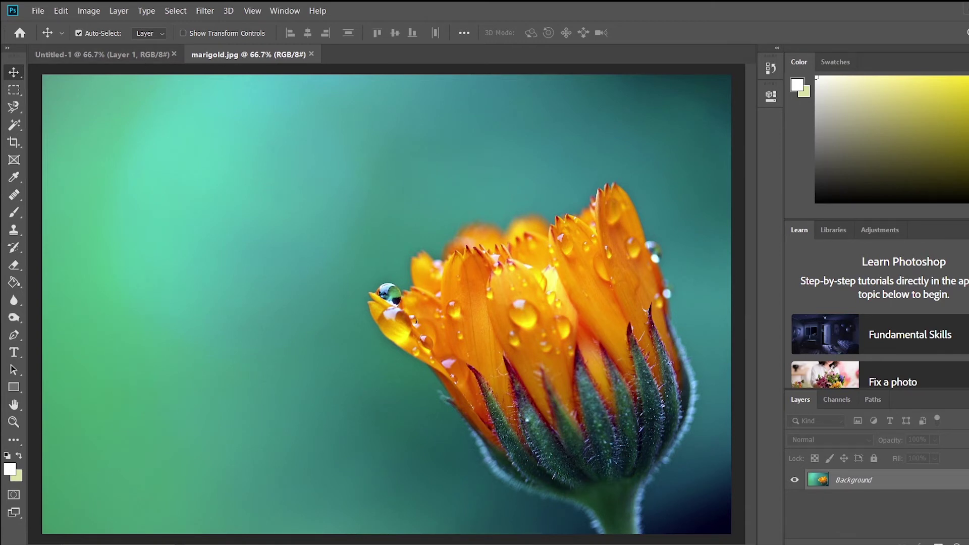
# Step: Unlock the marigold image's background layer, copy it onto Artboard 1 of Untitled-1 and shift it slightly to the left
pyautogui.click(967, 480)
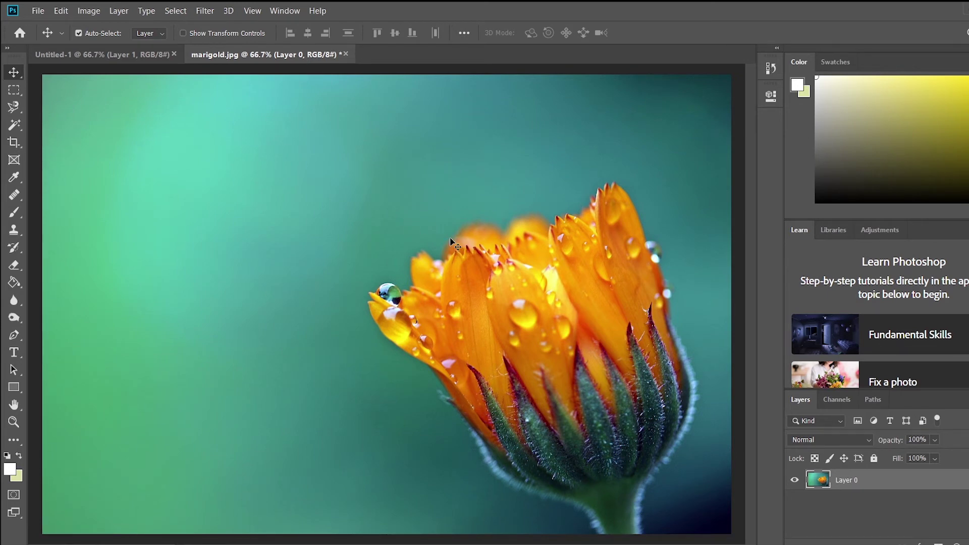
pyautogui.moveTo(451, 239); pyautogui.dragTo(398, 331)
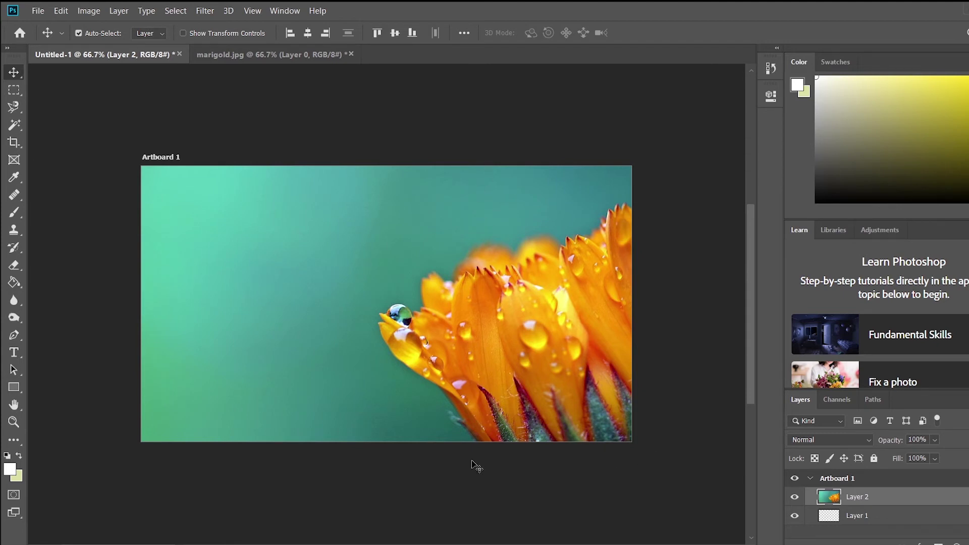
pyautogui.moveTo(586, 348); pyautogui.dragTo(554, 340)
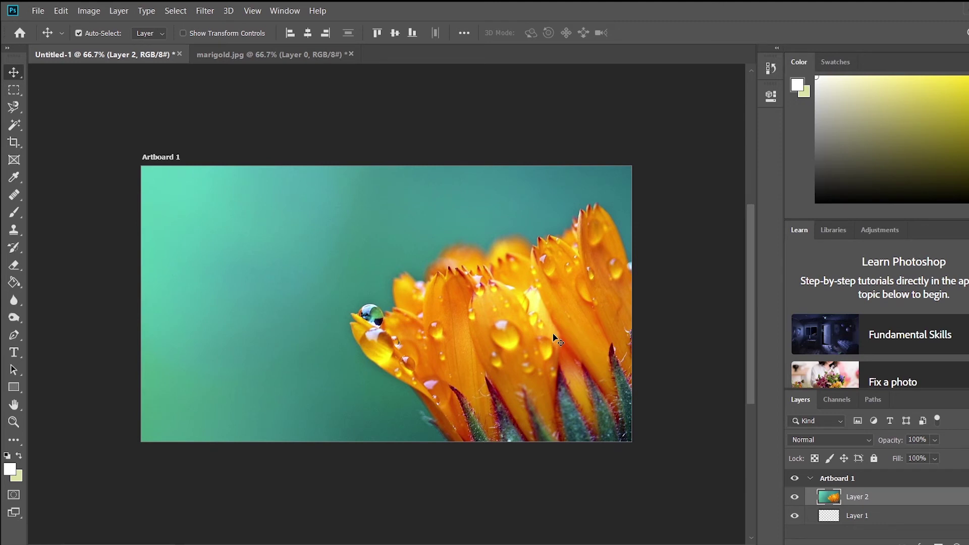
# Step: Start saving the artboard document under a new name and create a folder named "Photoshop images" in Pictures
pyautogui.click(38, 11)
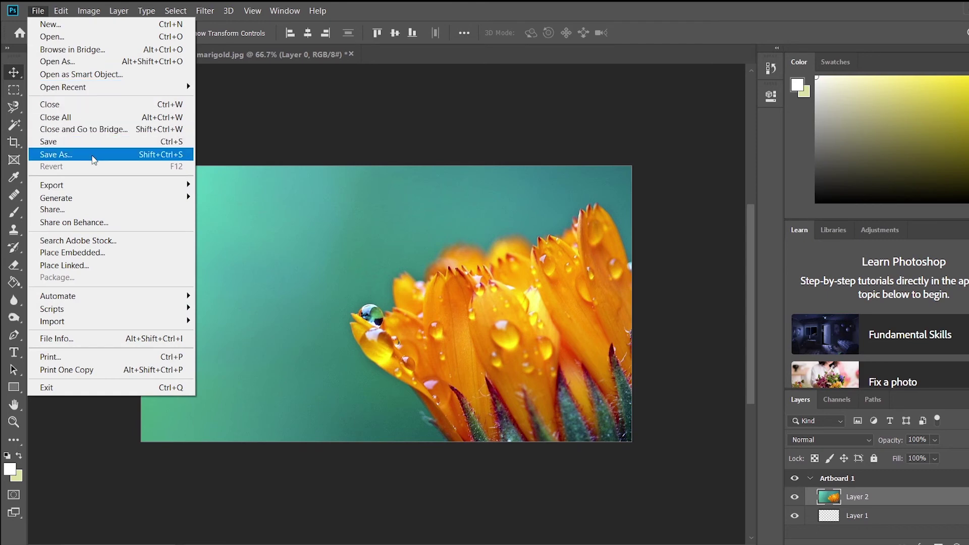
pyautogui.click(94, 156)
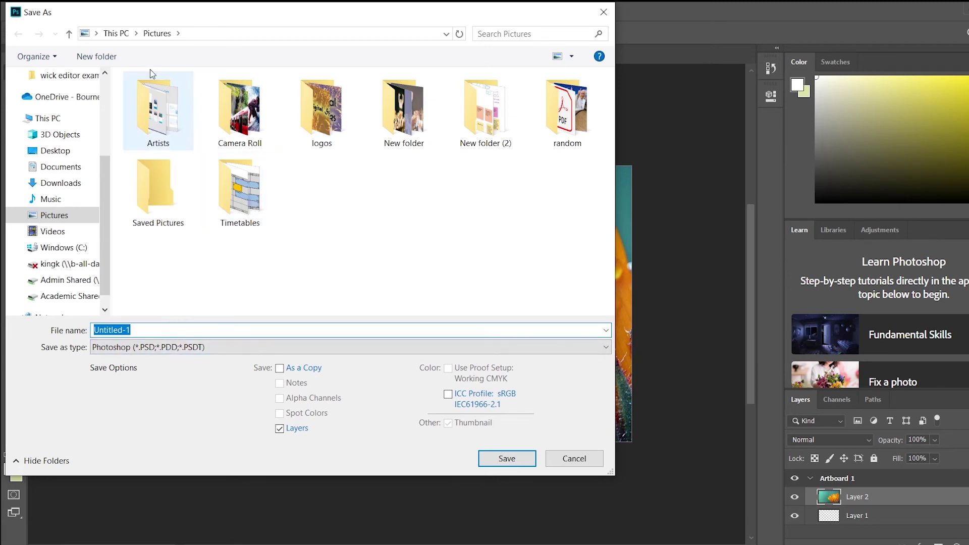
pyautogui.click(107, 58)
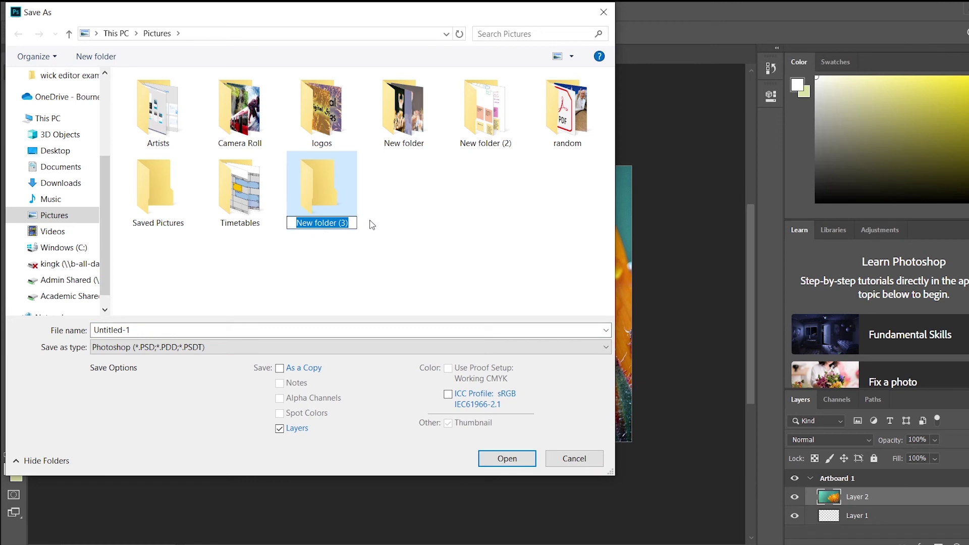
pyautogui.write('Photos')
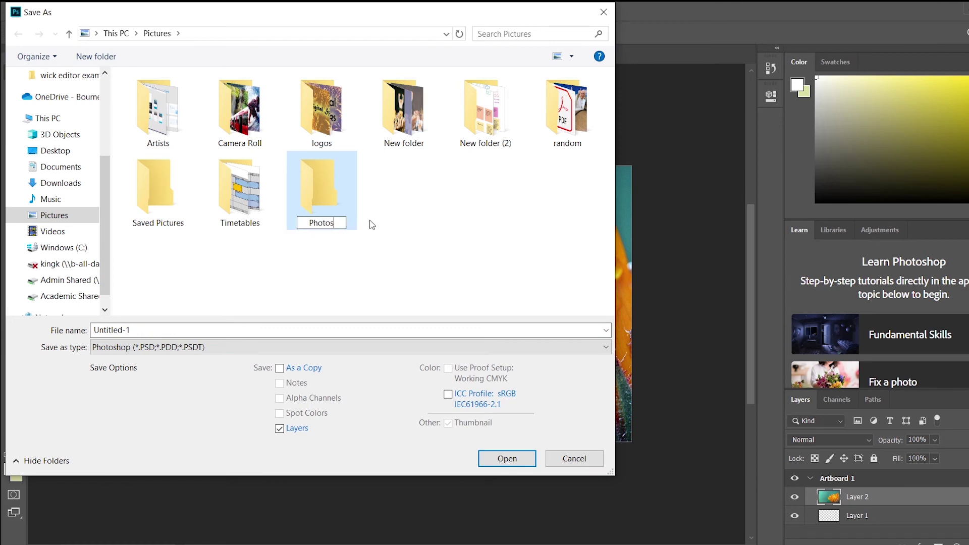
pyautogui.write('hop images')
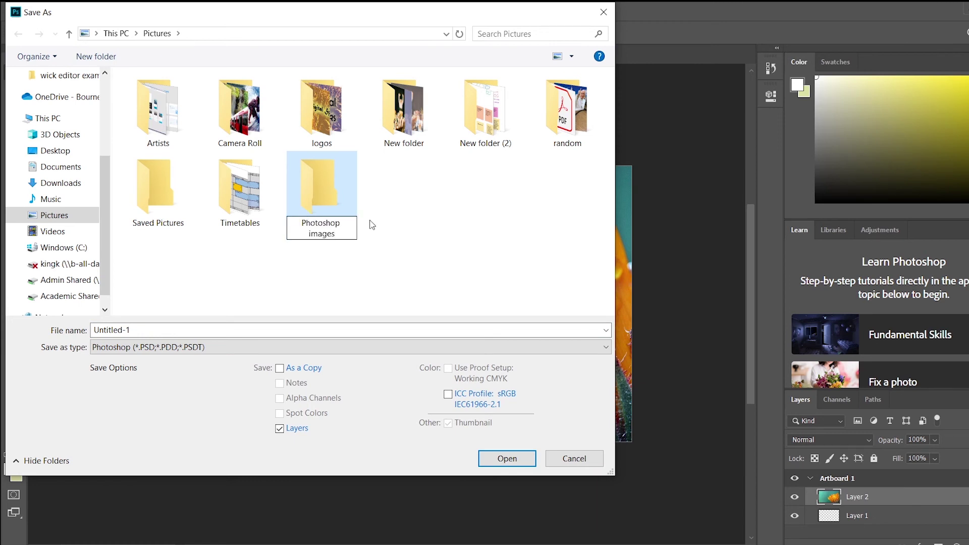
pyautogui.press('Return')
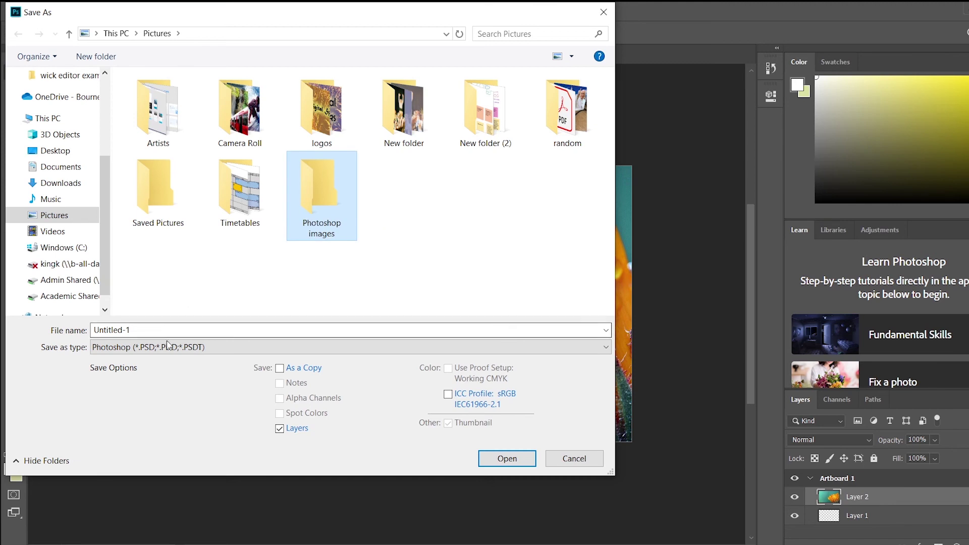
# Step: Save the document as "marigold" in Photoshop (PSD) format inside the Photoshop images folder, keeping Maximize Compatibility on
pyautogui.click(186, 348)
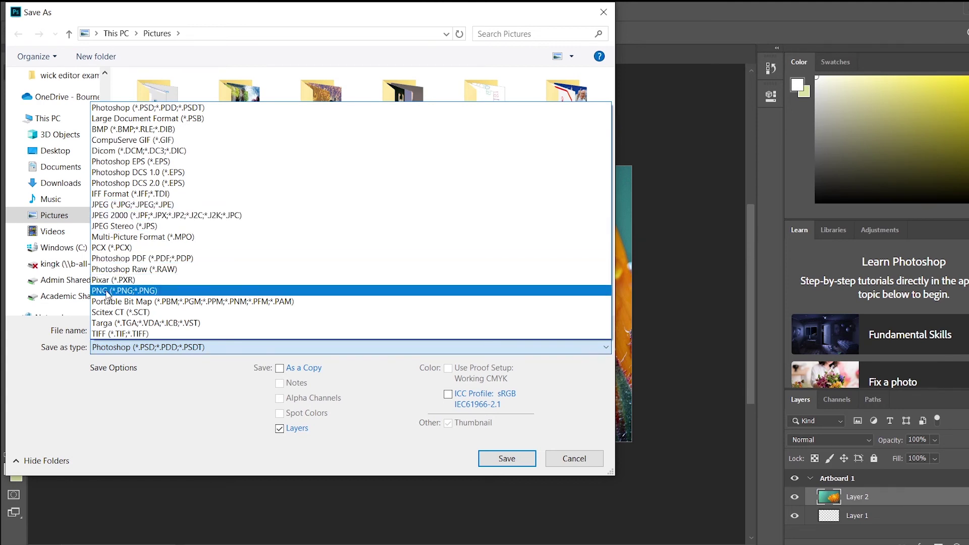
pyautogui.click(196, 363)
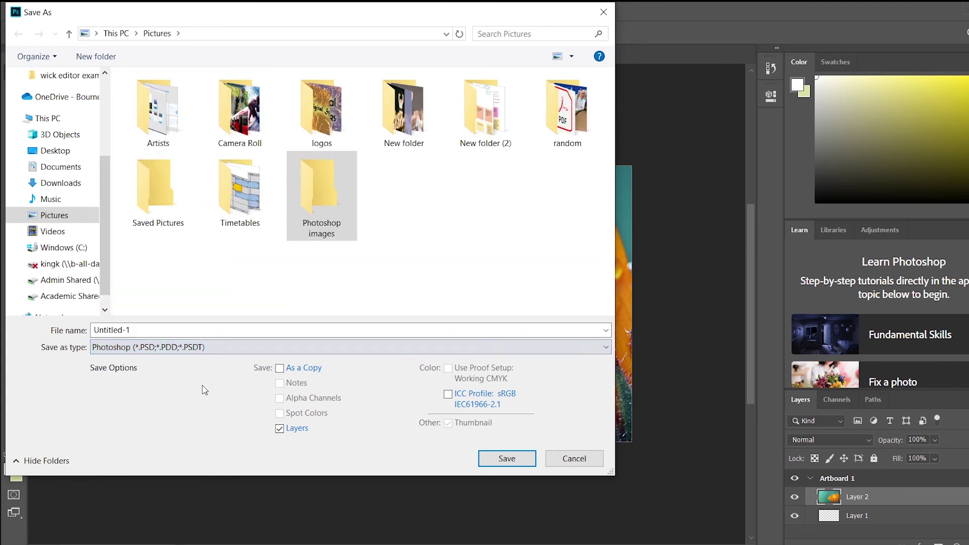
pyautogui.click(150, 329)
pyautogui.write('marigold')
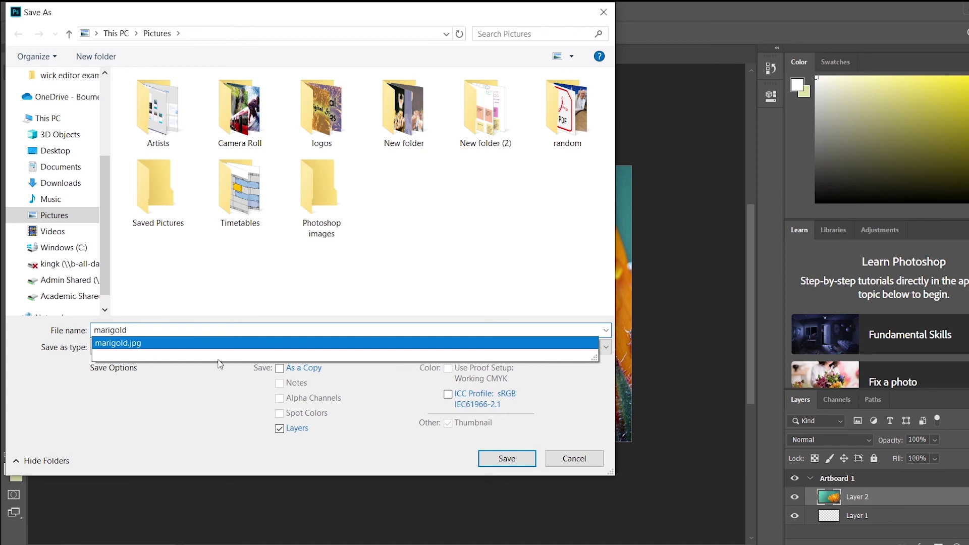
pyautogui.click(209, 388)
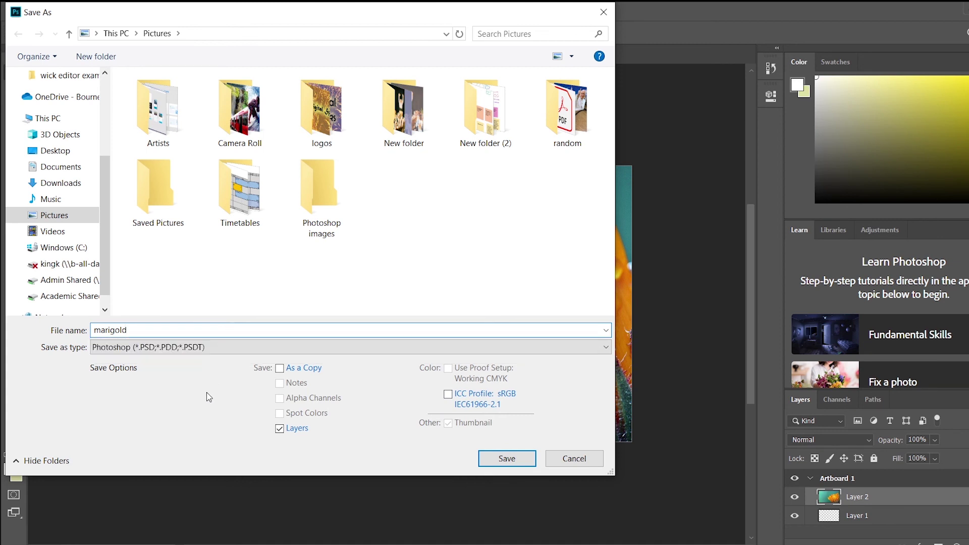
pyautogui.doubleClick(322, 203)
pyautogui.click(518, 465)
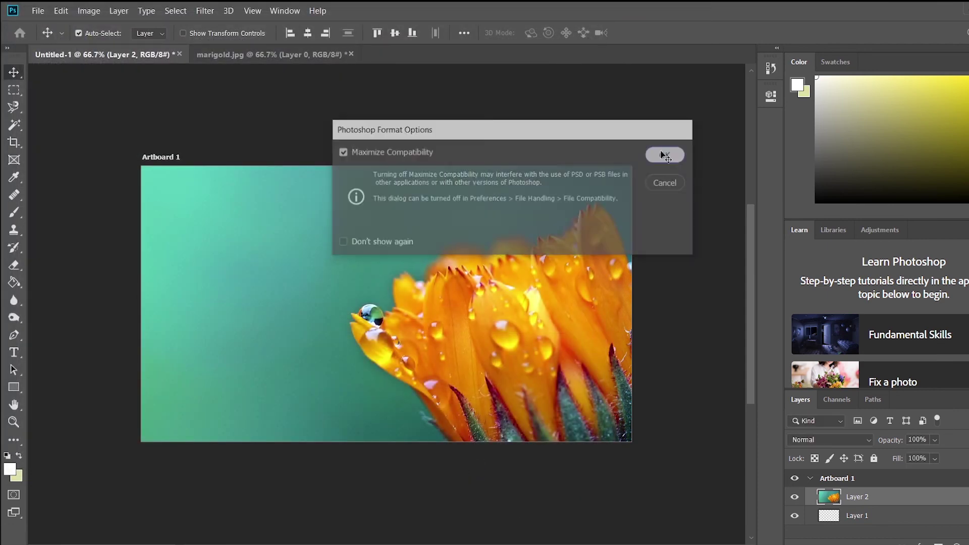
pyautogui.click(662, 154)
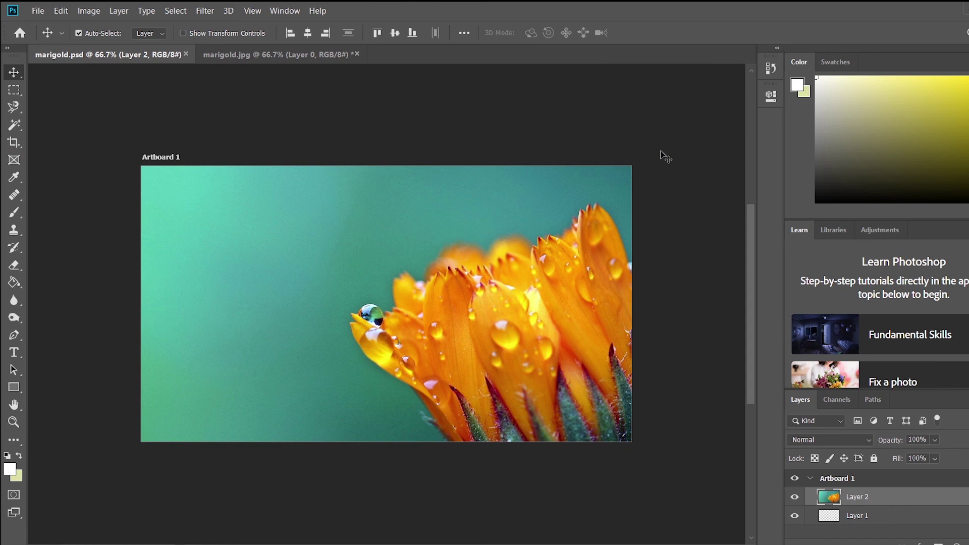